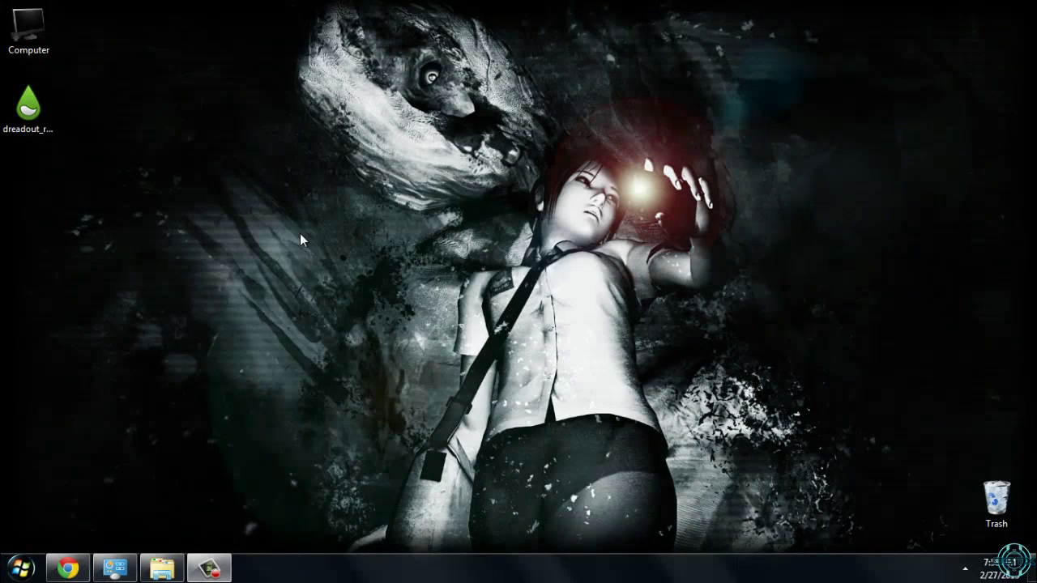
Look over the download options for the 3.1 Final Release on rainmeter.net in the browser, then close the browser
left_click(135, 147)
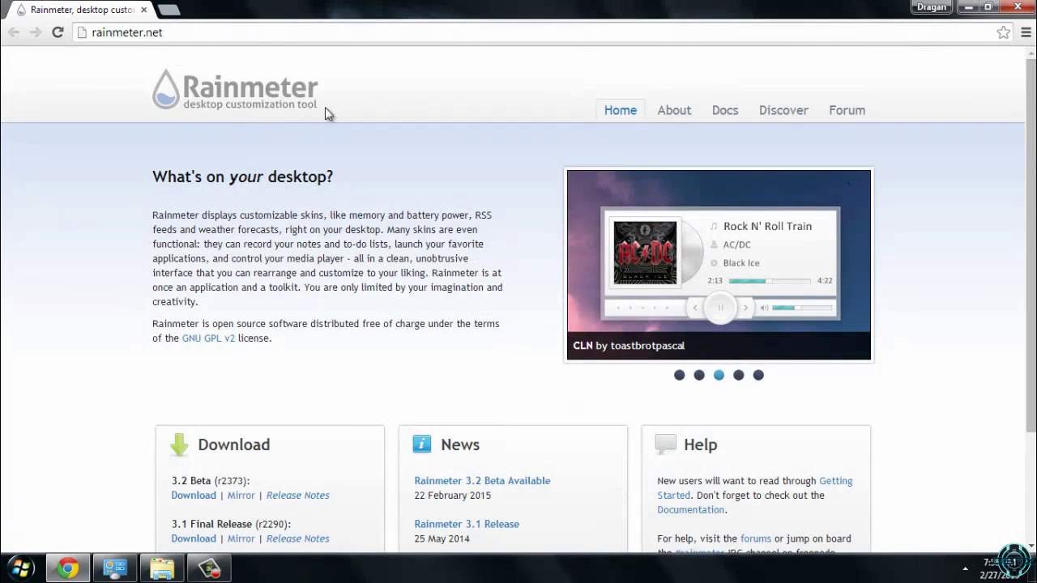
left_click(204, 35)
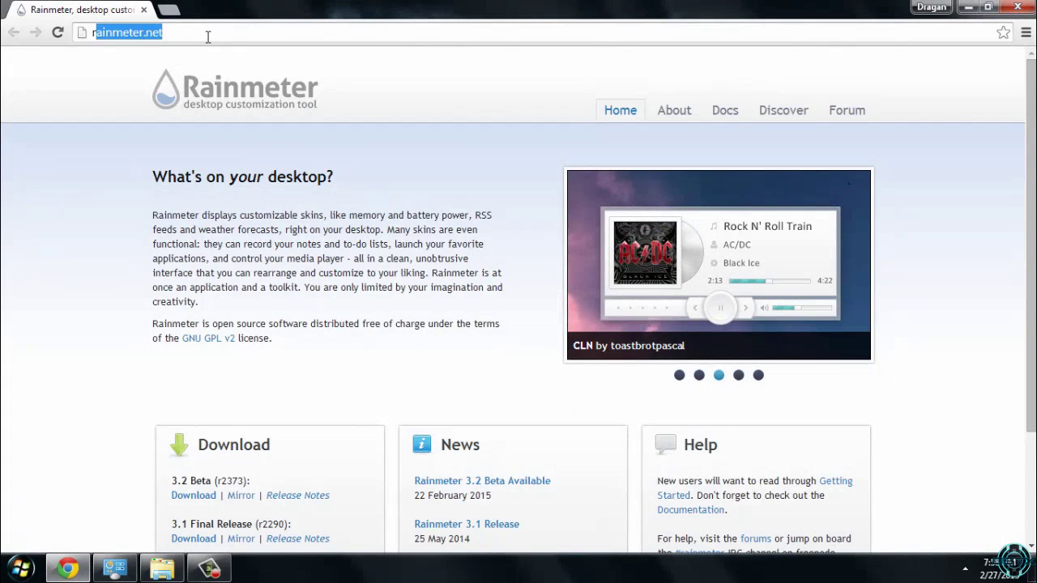
left_click(207, 36)
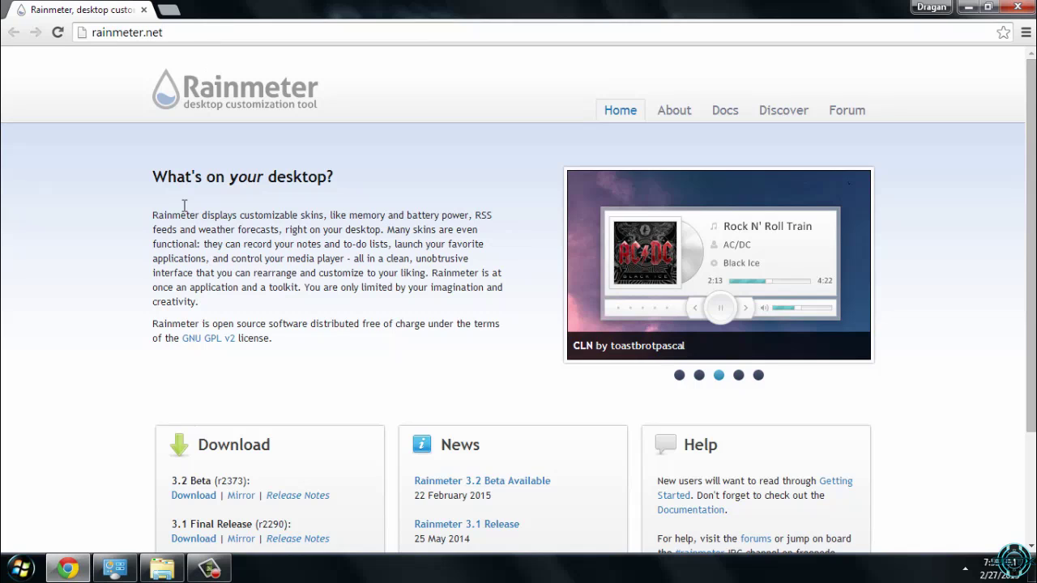
scroll(173, 259, "down", 2)
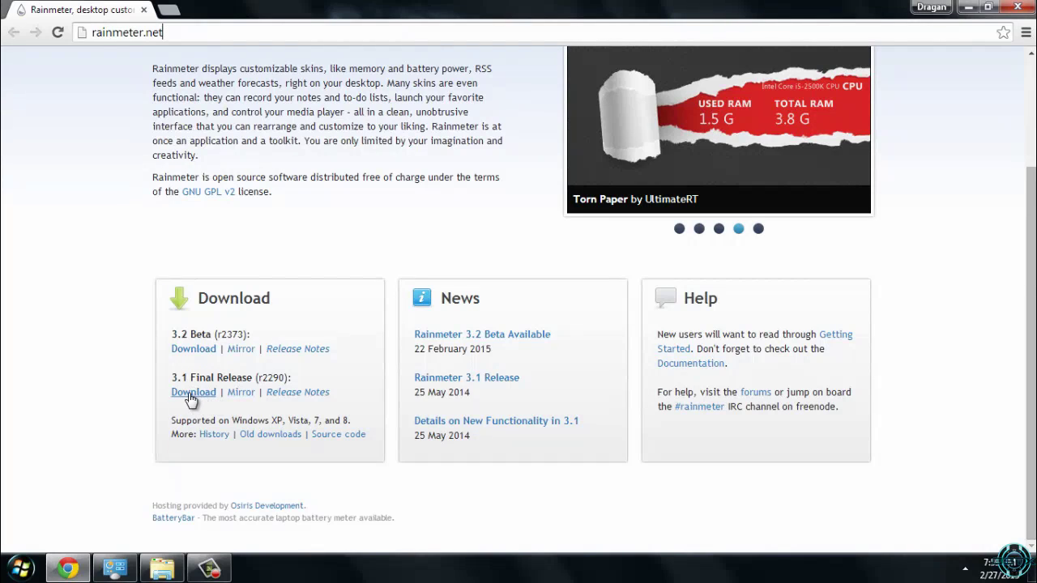
scroll(947, 120, "up", 2)
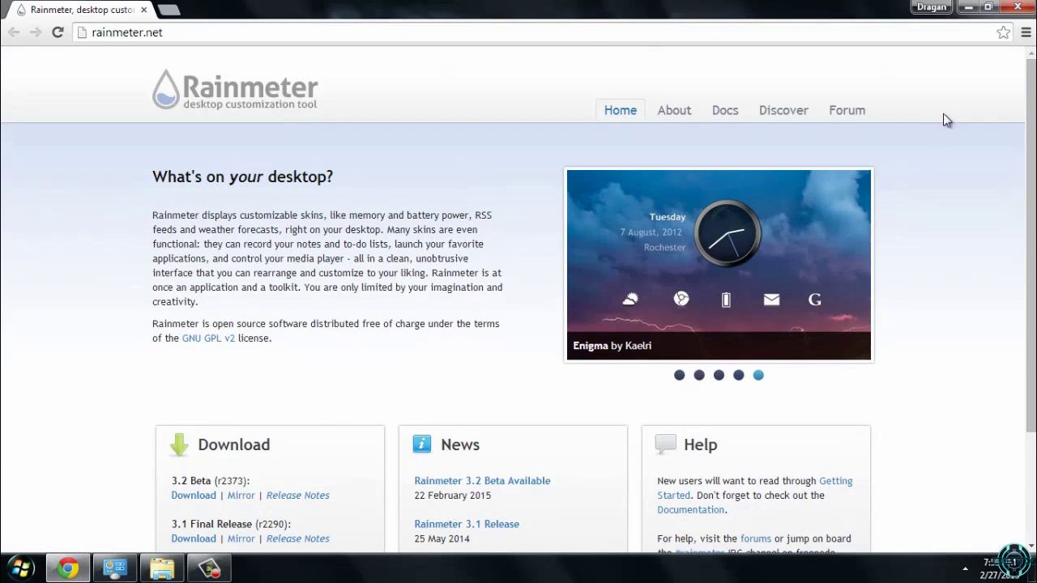
left_click(1018, 8)
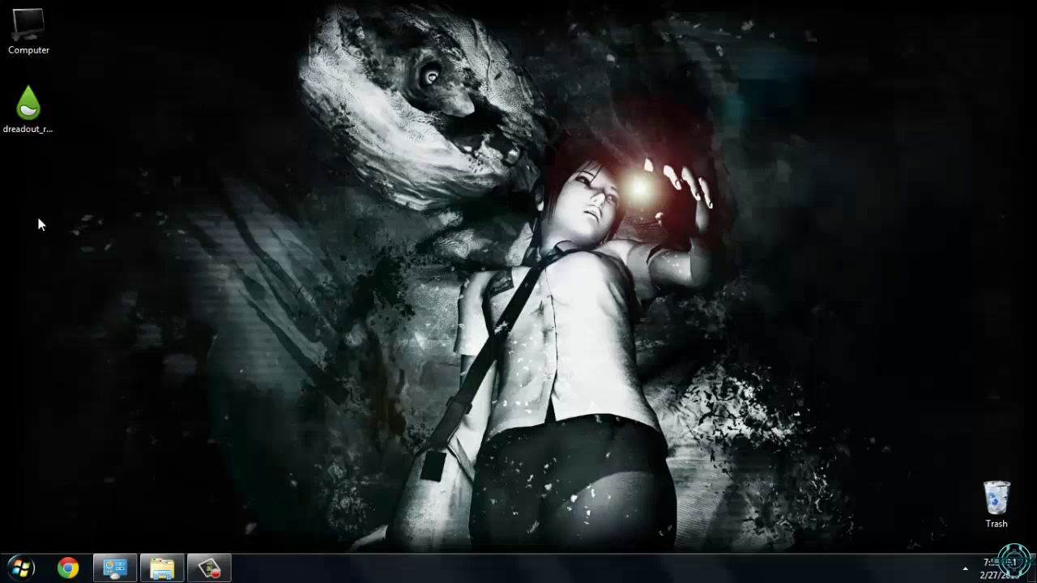
Install the DreadOut_Rainmeter skin package from the desktop with both included layouts and its skins loaded
left_click(29, 109)
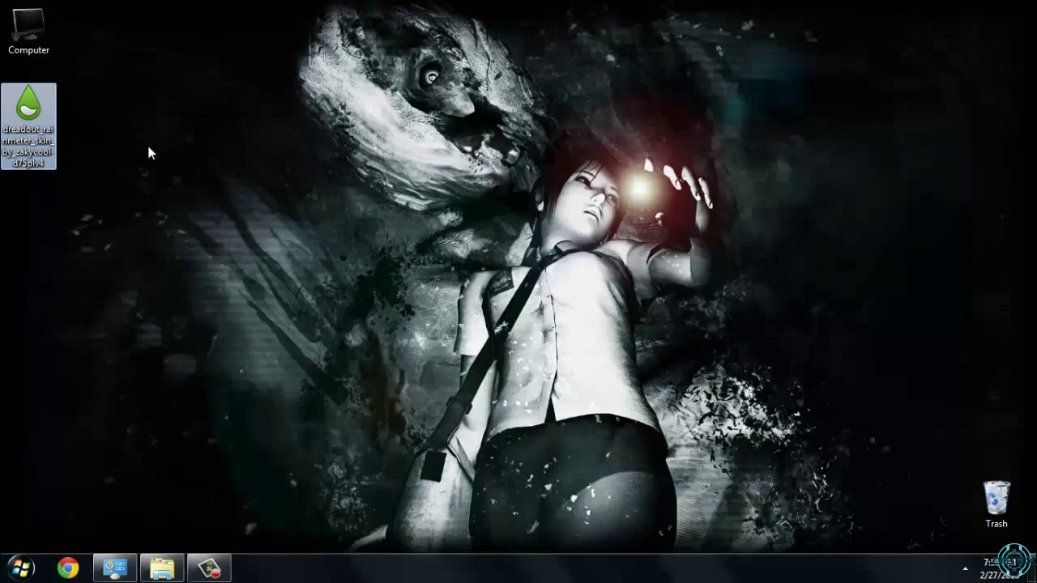
double_click(51, 138)
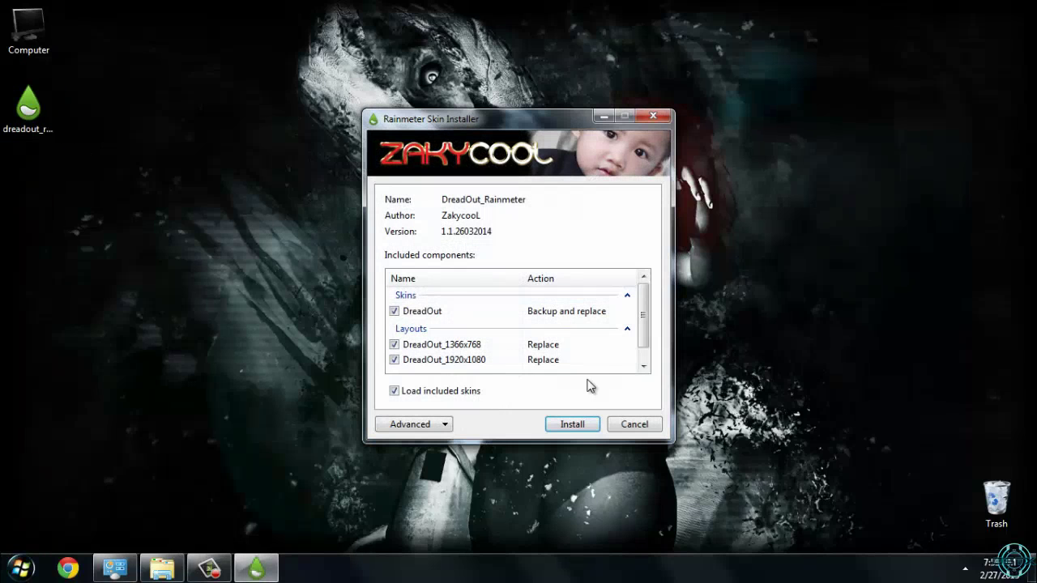
scroll(568, 380, "down", 1)
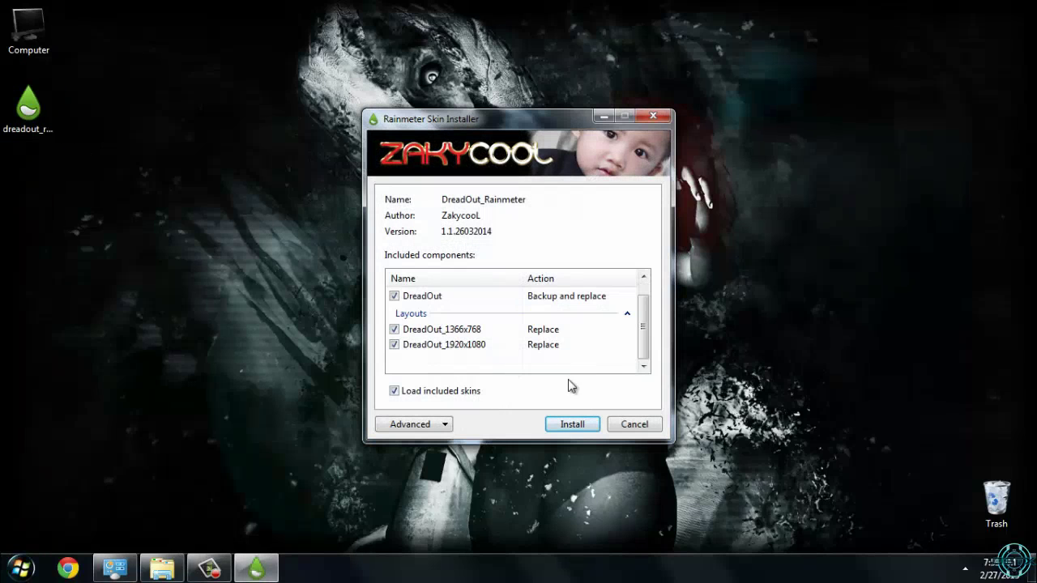
left_click(570, 423)
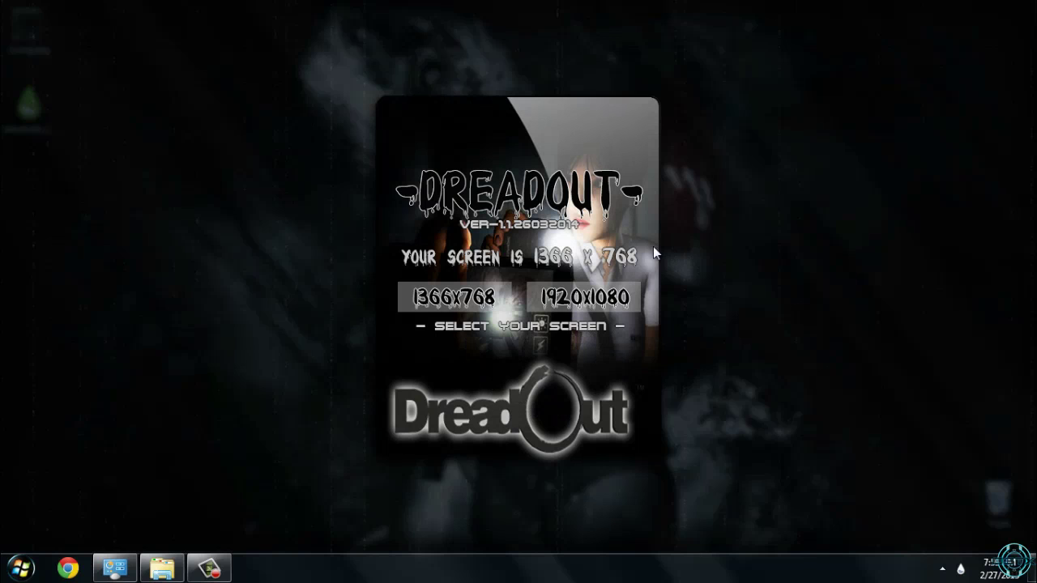
Apply the 1366x768 DreadOut layout, skipping its intro, and move the clock widget to the right of the wallpaper character
left_click(488, 302)
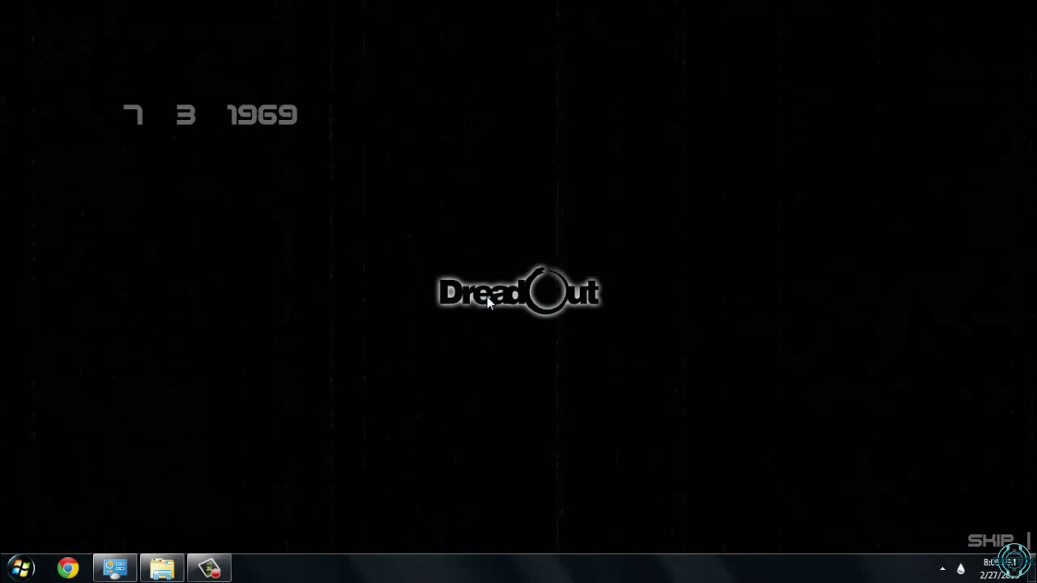
left_click(992, 545)
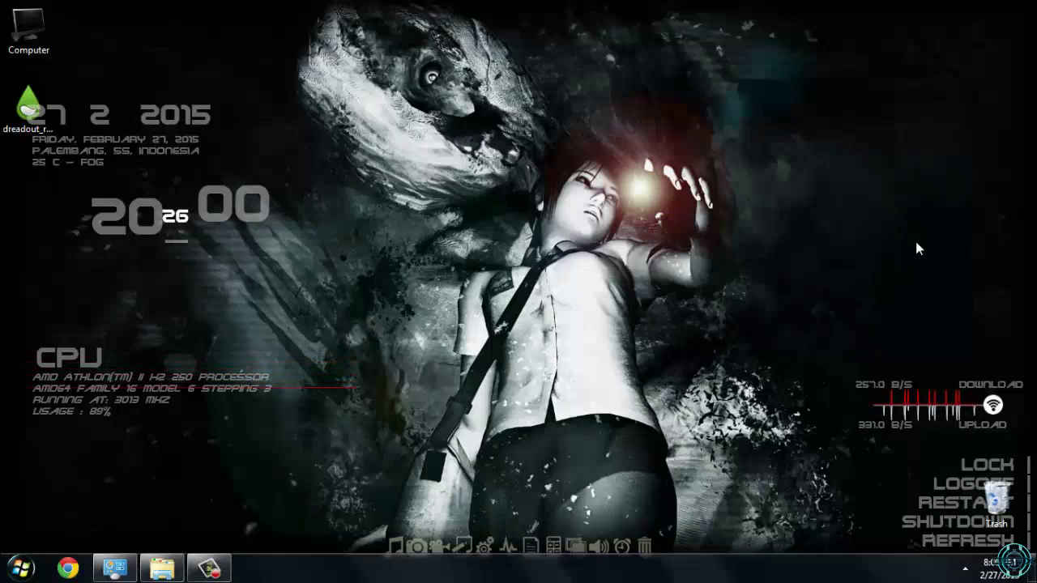
left_click(204, 217)
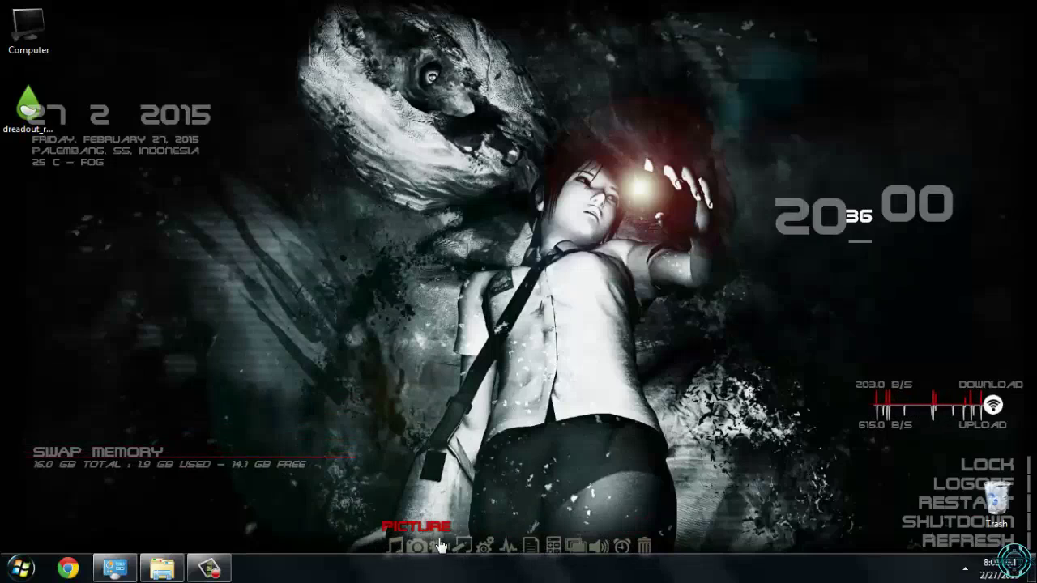
Open the Rainmeter manager and expand the DreadOut skin's Additions folder
left_click(966, 570)
right_click(1003, 442)
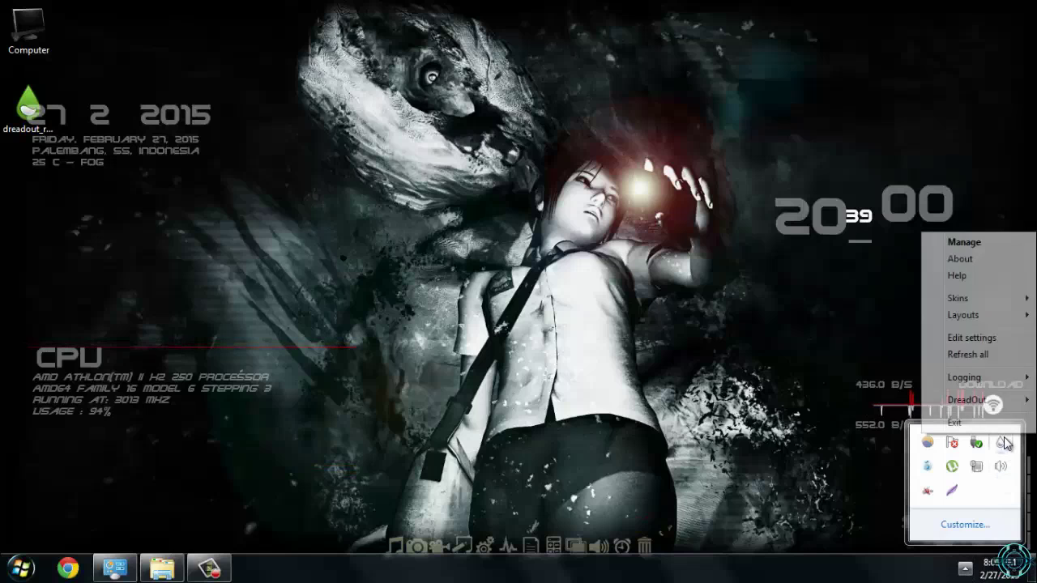
left_click(993, 246)
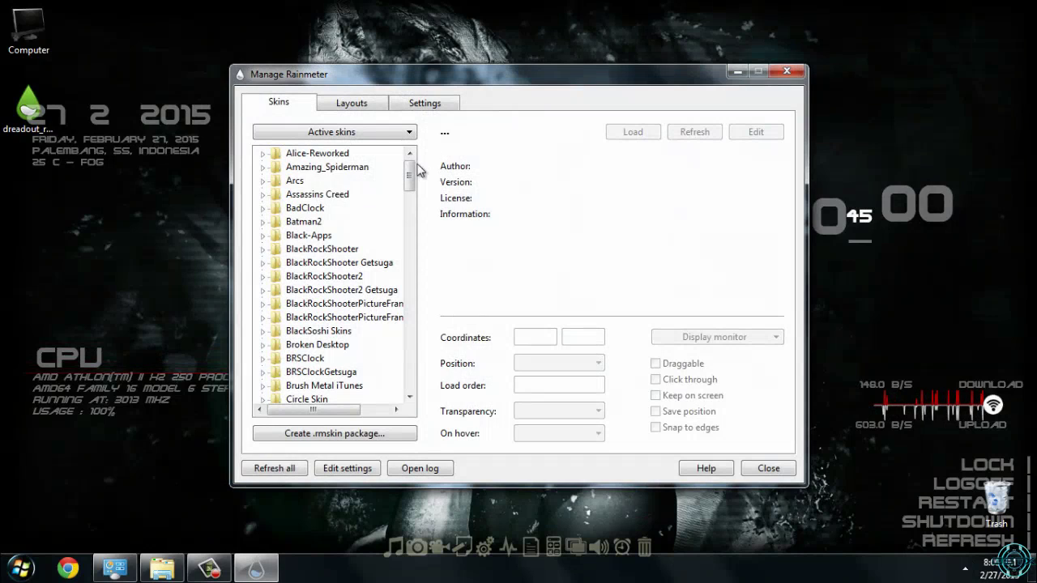
scroll(419, 169, "down", 5)
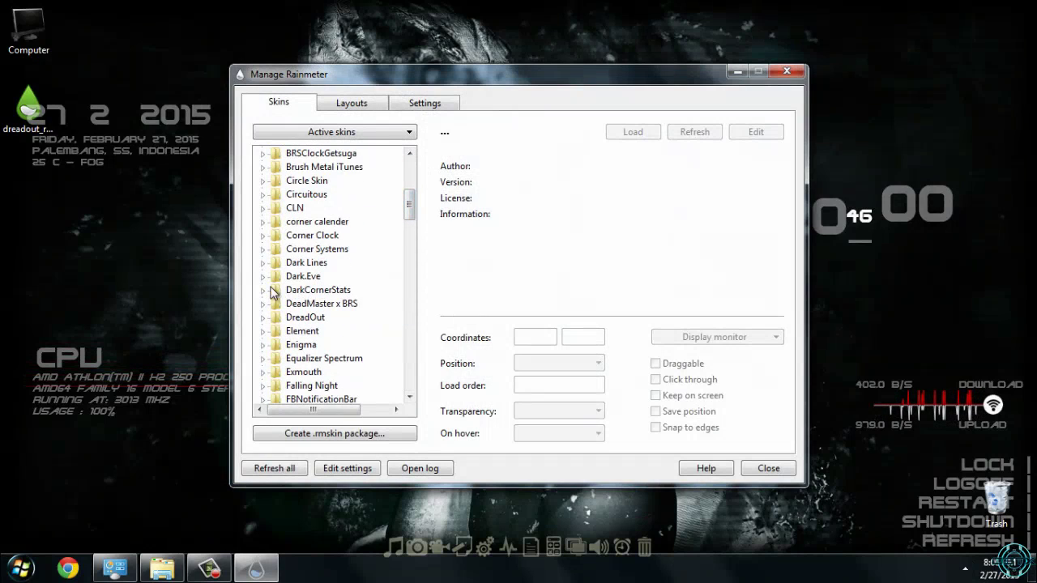
left_click(269, 317)
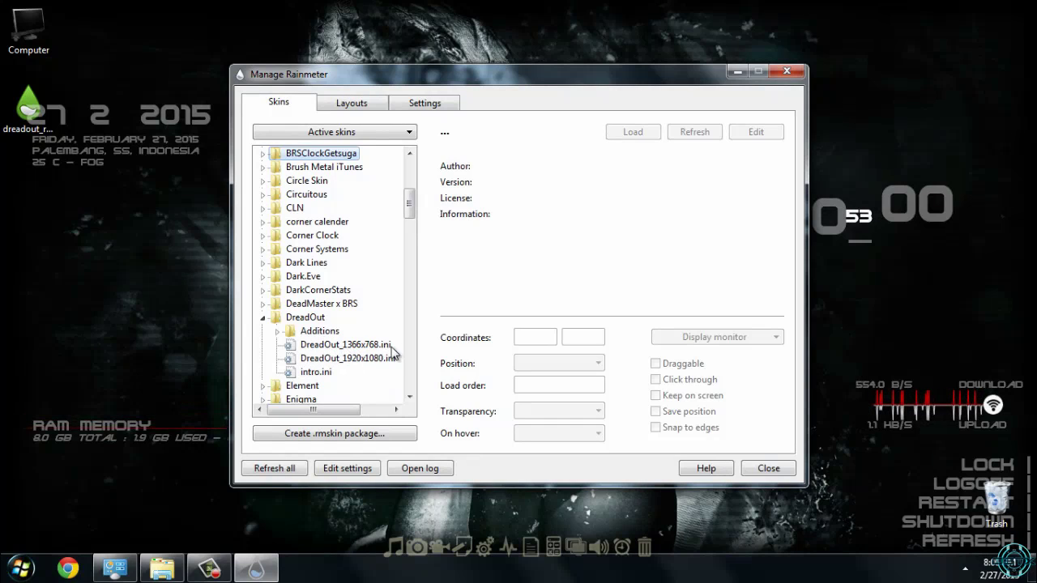
left_click(276, 333)
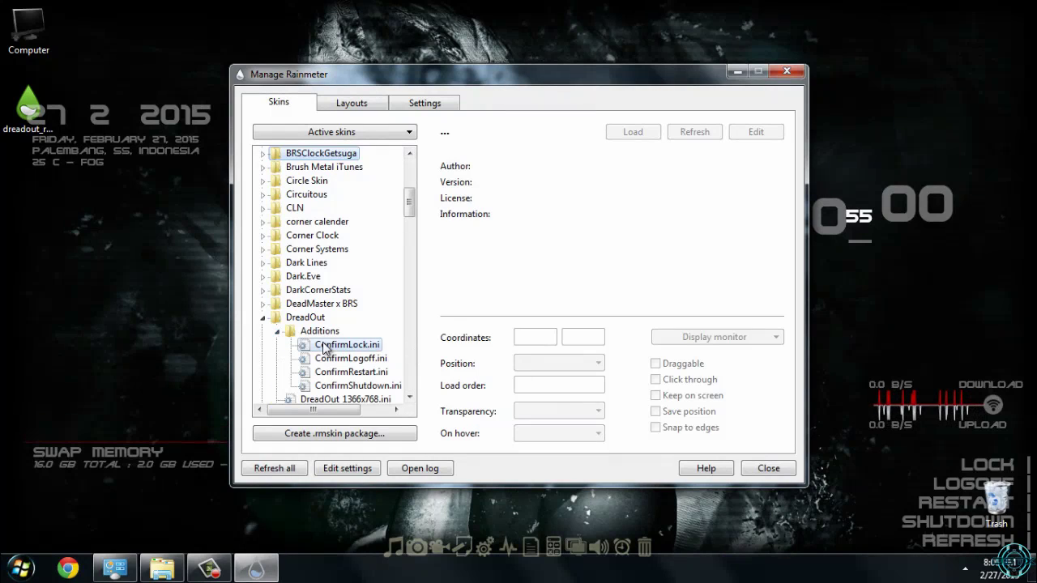
Load ConfirmLock.ini from the DreadOut Additions folder to preview its lock prompt, and cancel the prompt
right_click(317, 350)
right_click(316, 359)
right_click(320, 346)
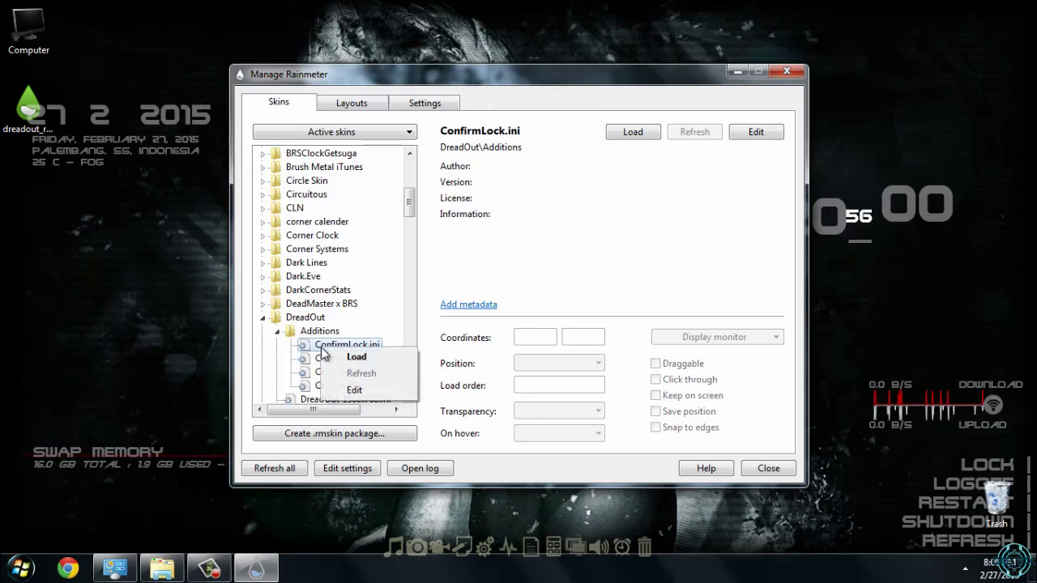
left_click(336, 359)
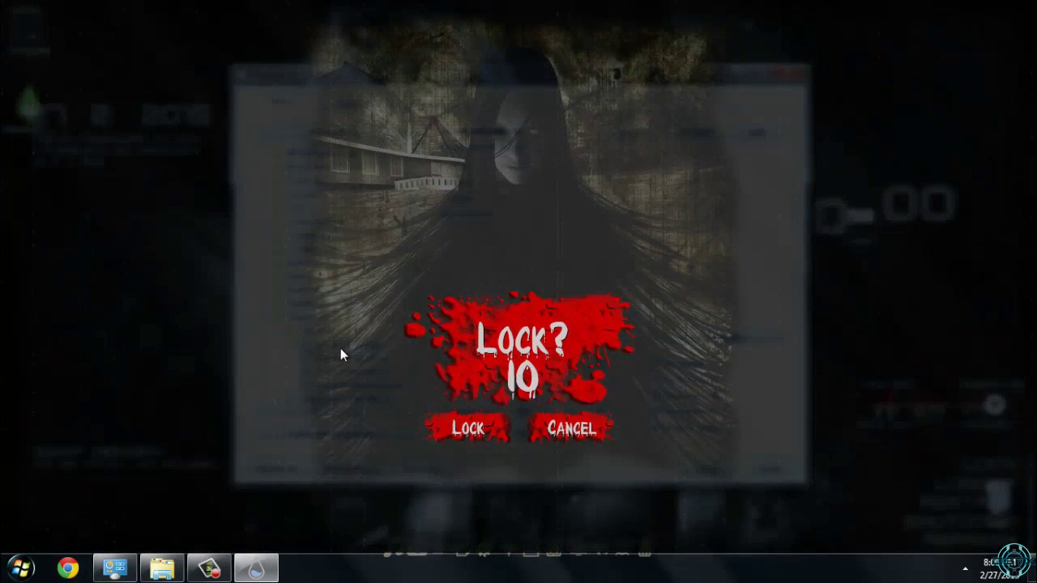
left_click(572, 428)
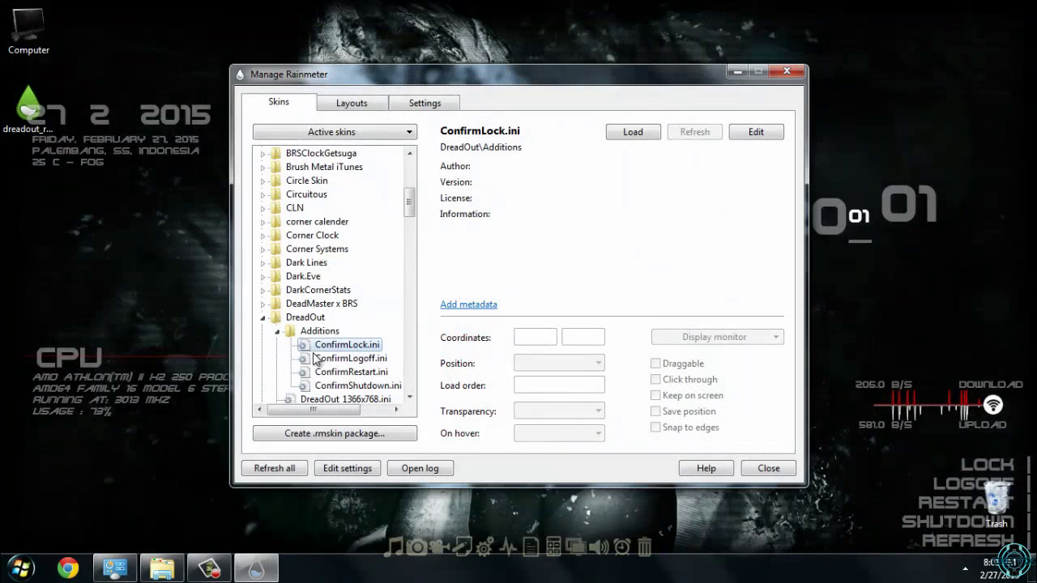
Close the Rainmeter manager and try the Lock entry in the desktop's power widget, cancelling its prompt
left_click(277, 331)
left_click(775, 75)
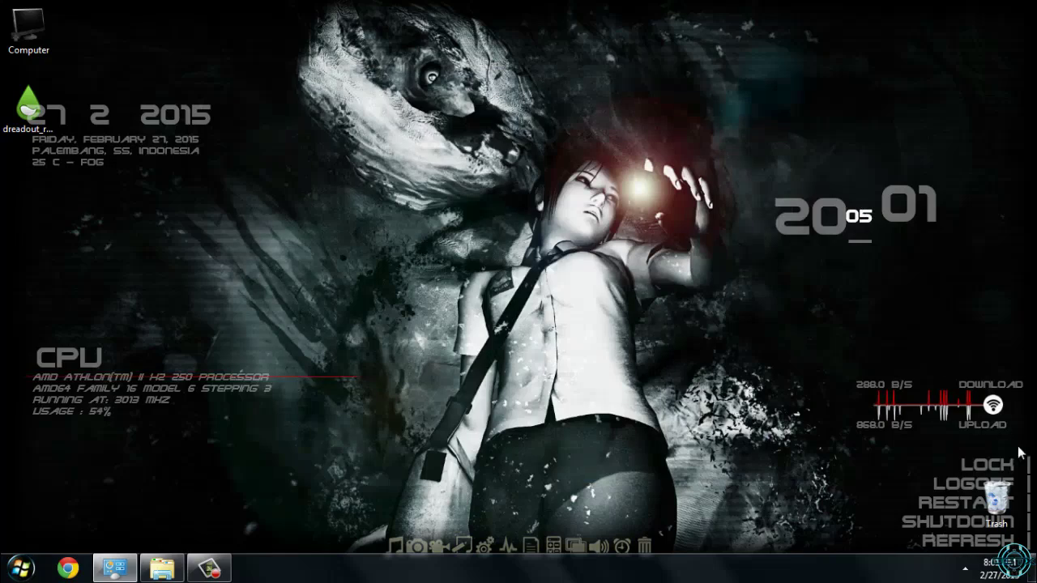
left_click(980, 463)
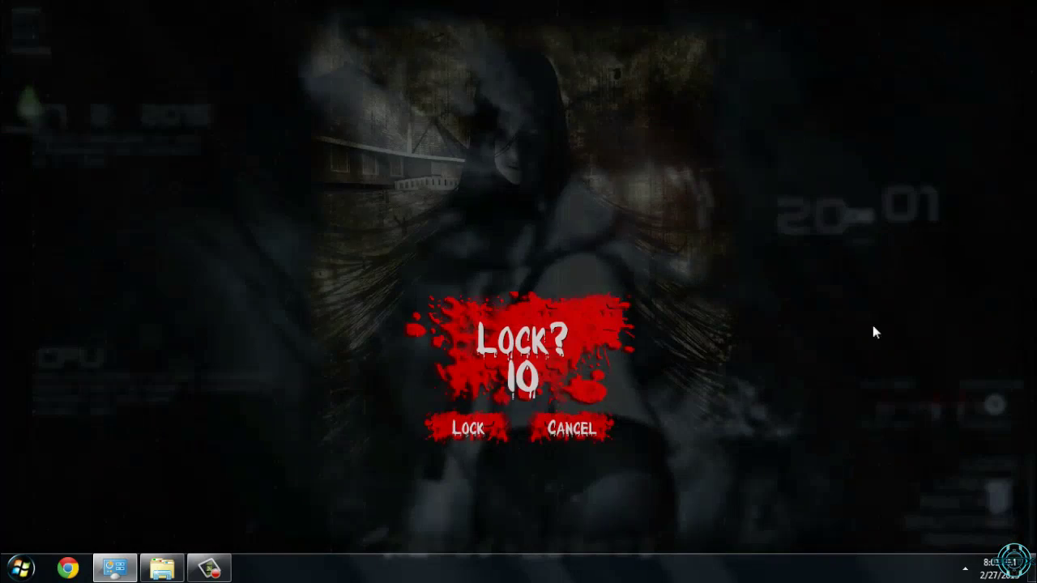
left_click(571, 427)
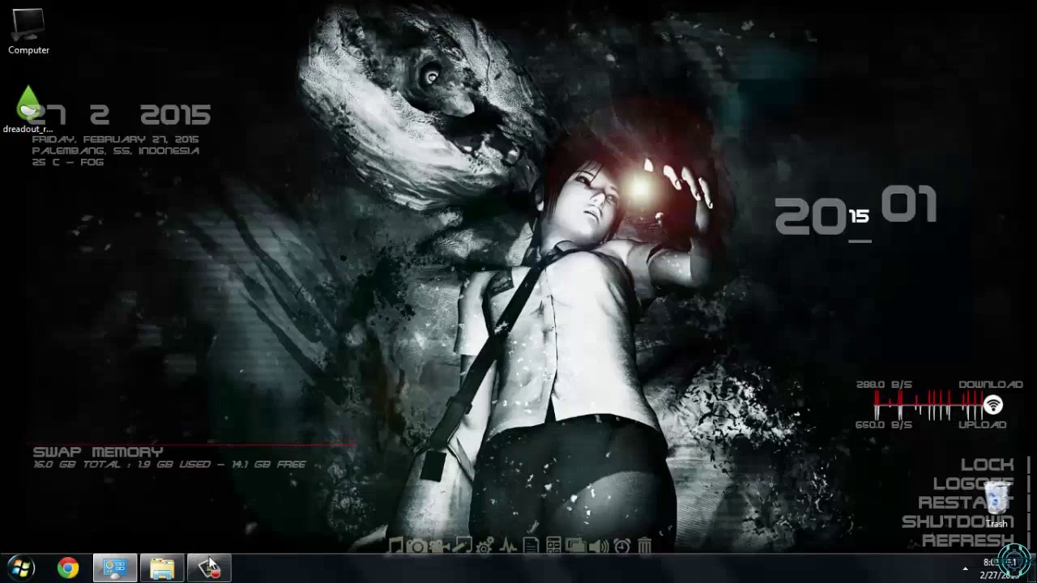
left_click(123, 570)
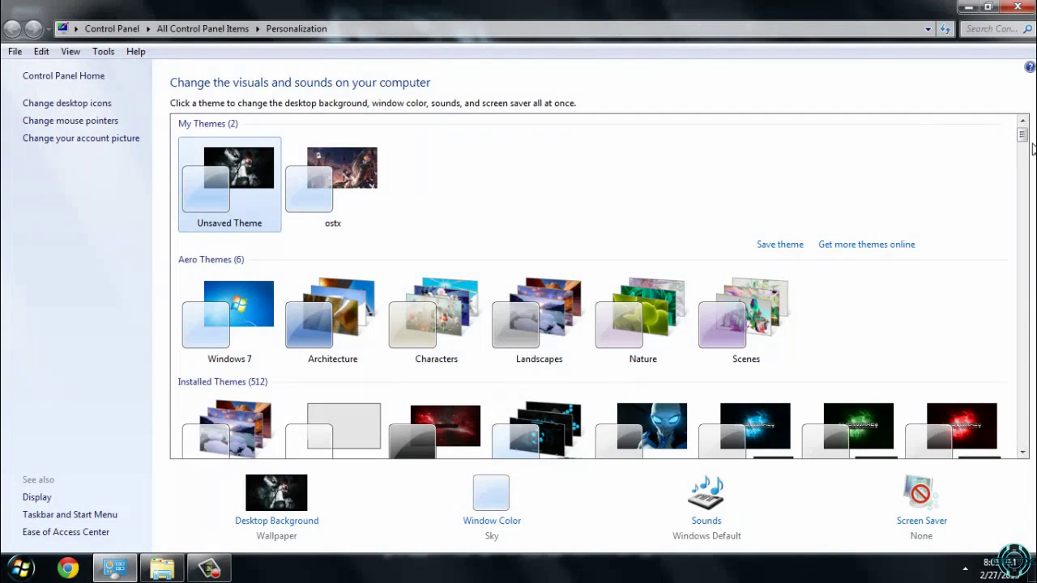
left_click_drag(1025, 139, 1027, 150)
left_click(967, 7)
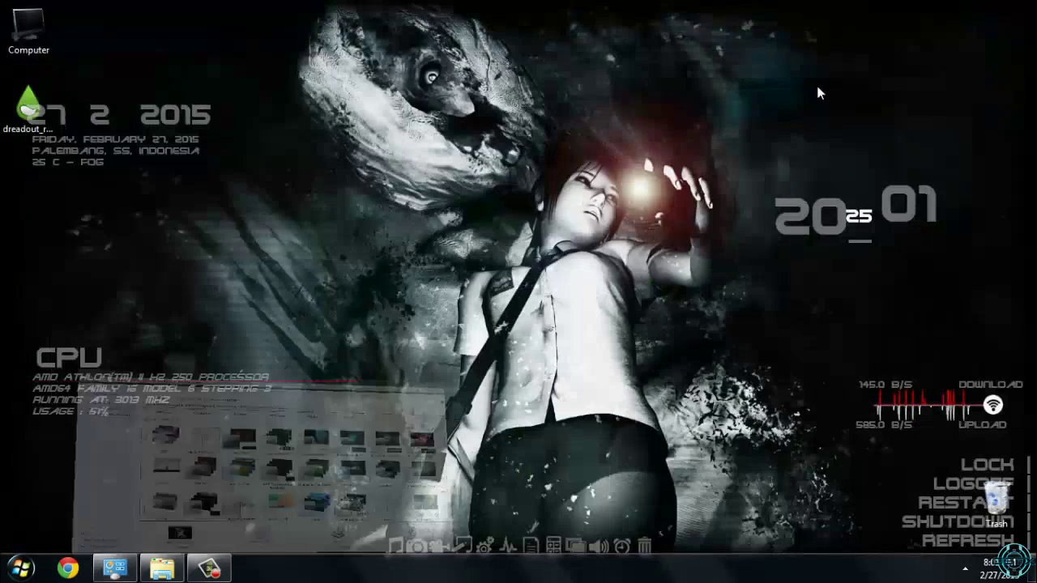
Apply the installed Dark7 Ultimate theme in the Personalization settings and minimize the window
left_click(115, 567)
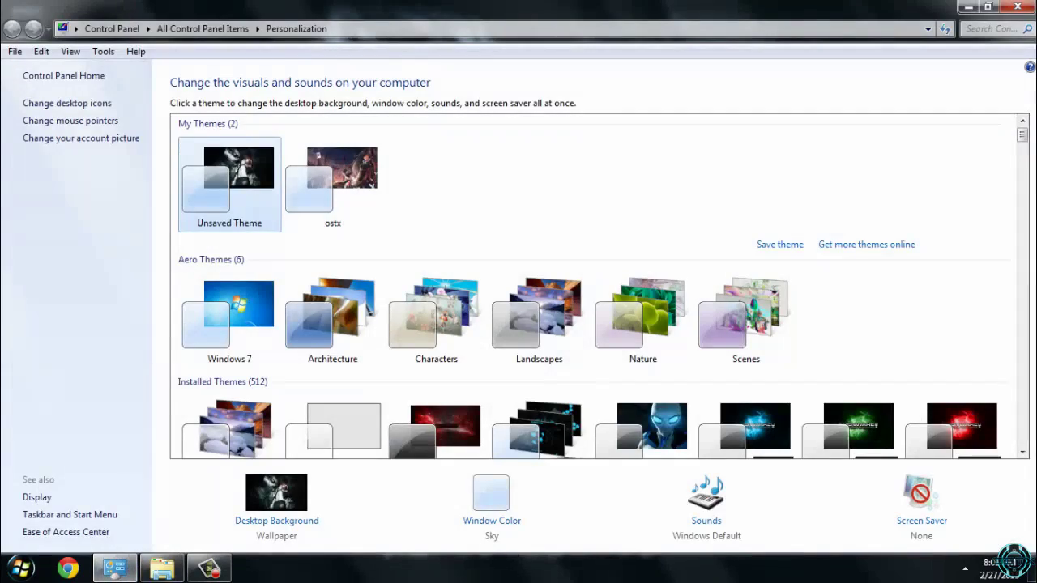
left_click_drag(1026, 140, 1008, 205)
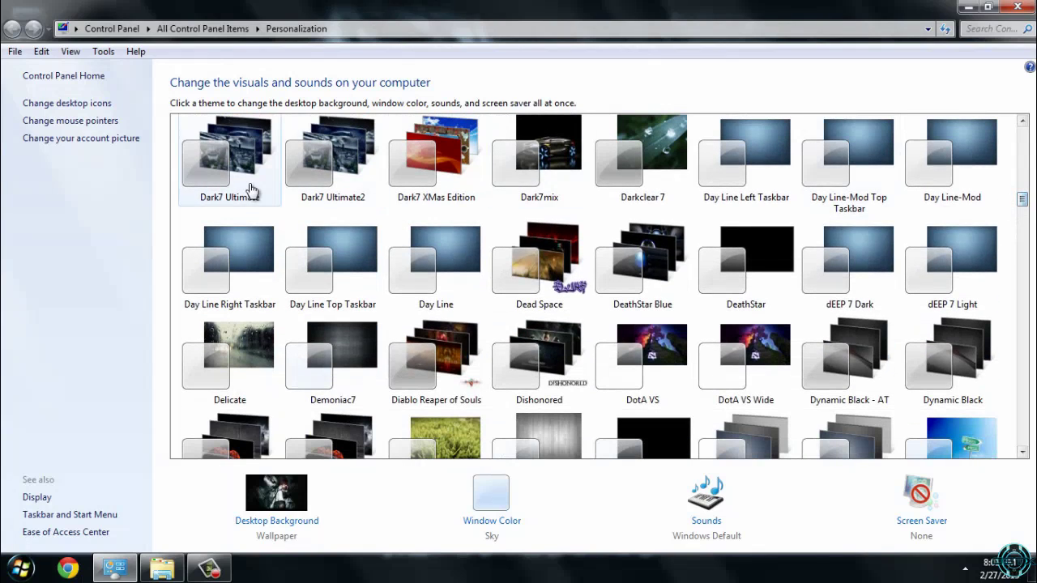
left_click(247, 188)
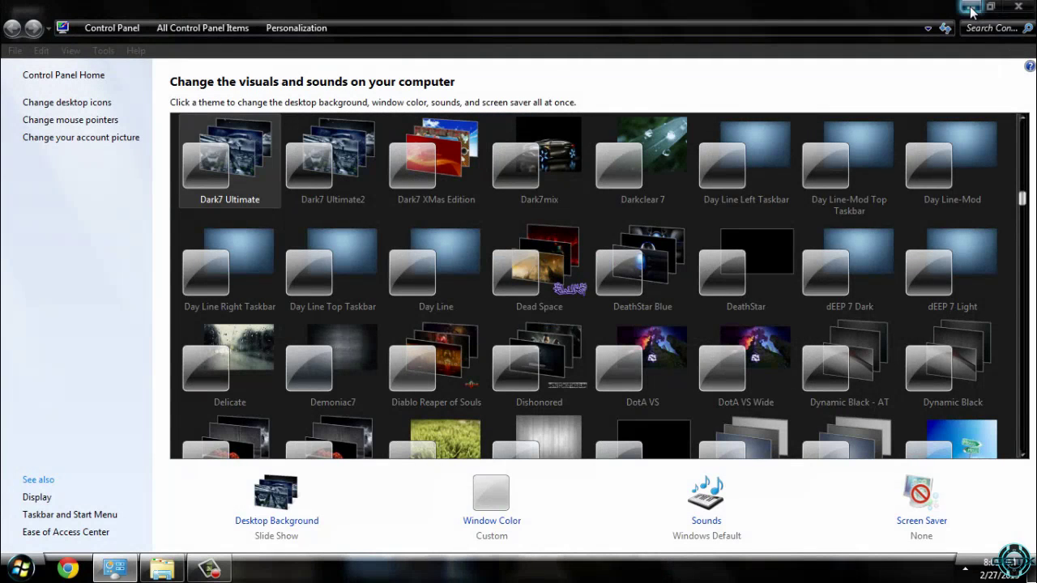
left_click(973, 8)
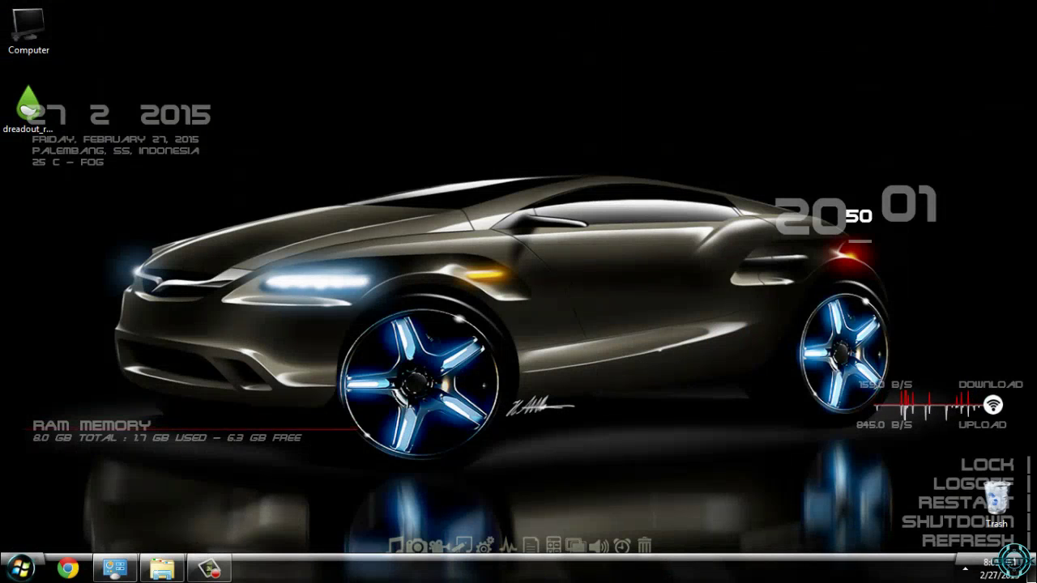
Open the Rainmeter folder in the Documents library in a maximized window
key("super")
key("super")
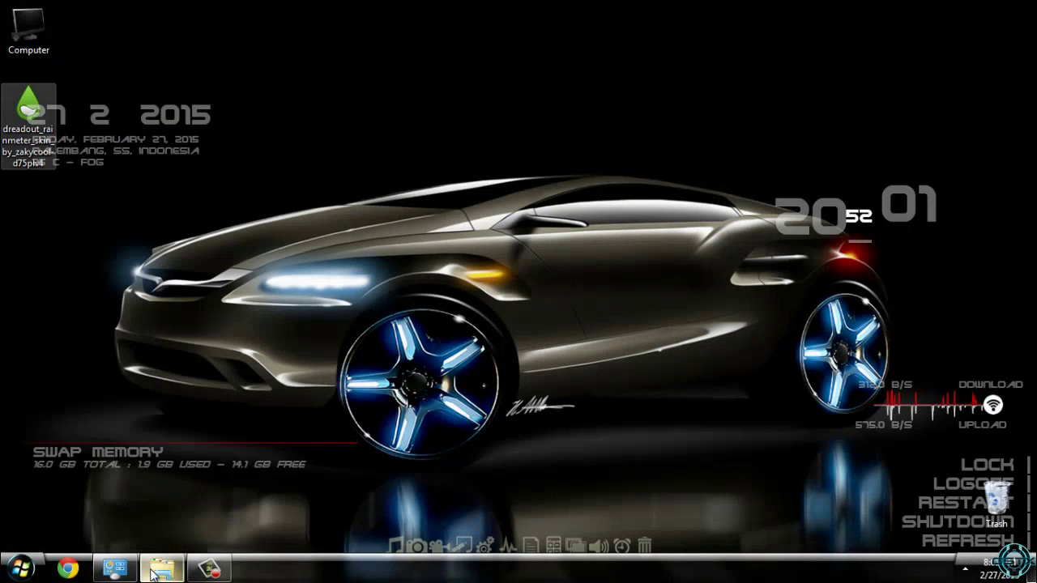
mouse_move(154, 574)
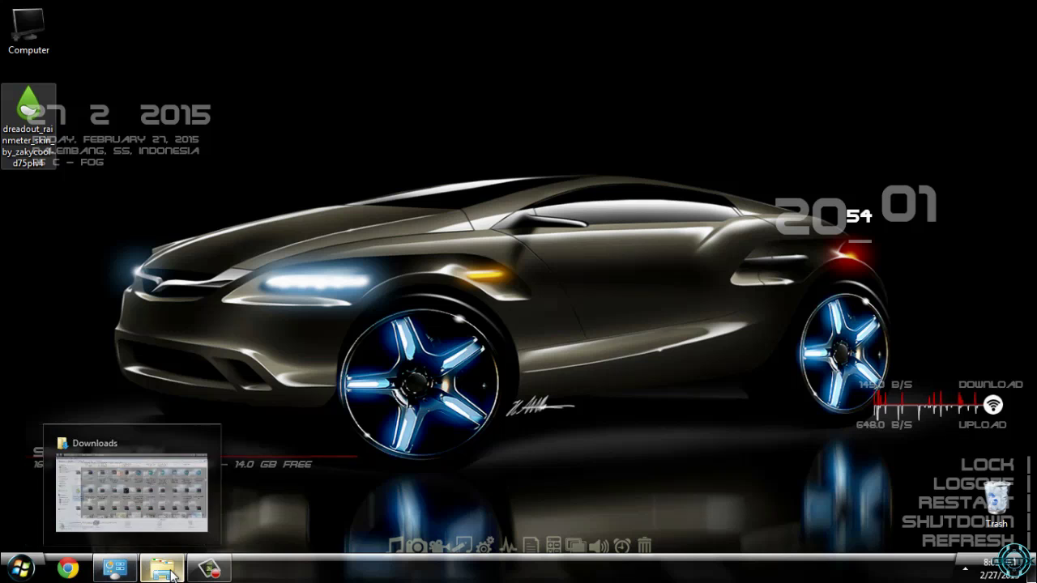
key("super")
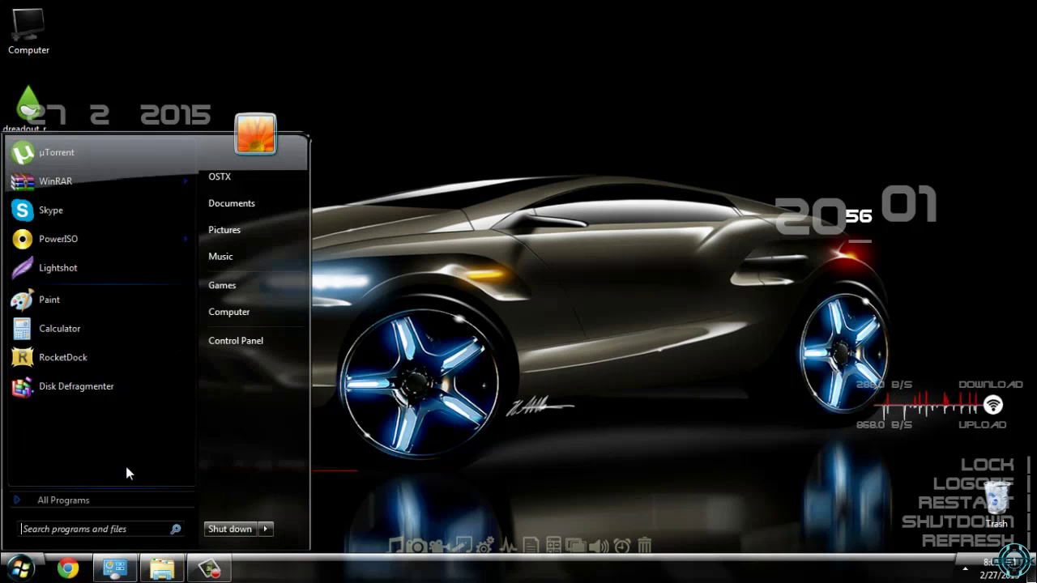
left_click(266, 198)
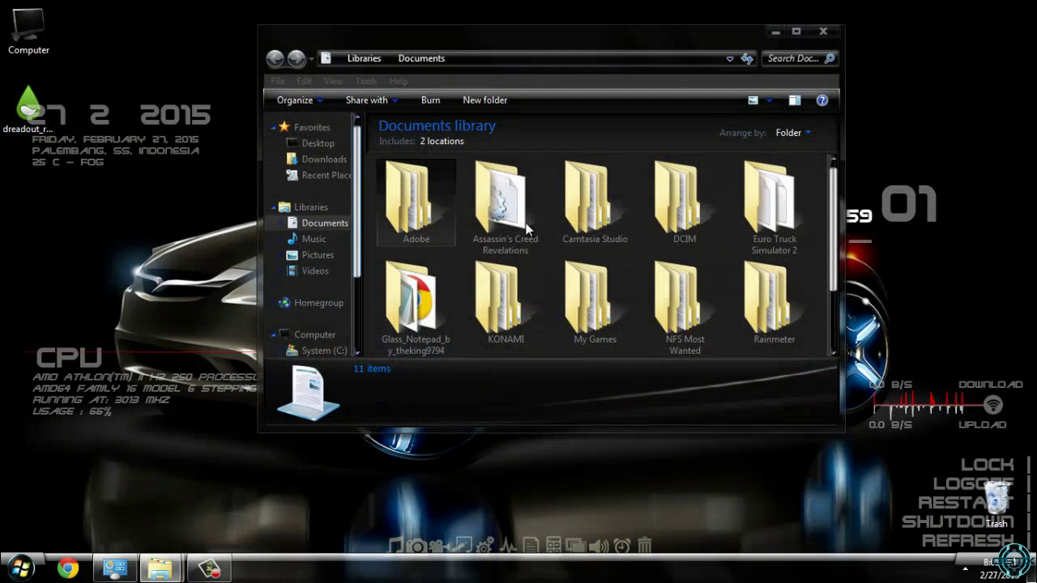
left_click(794, 33)
double_click(876, 172)
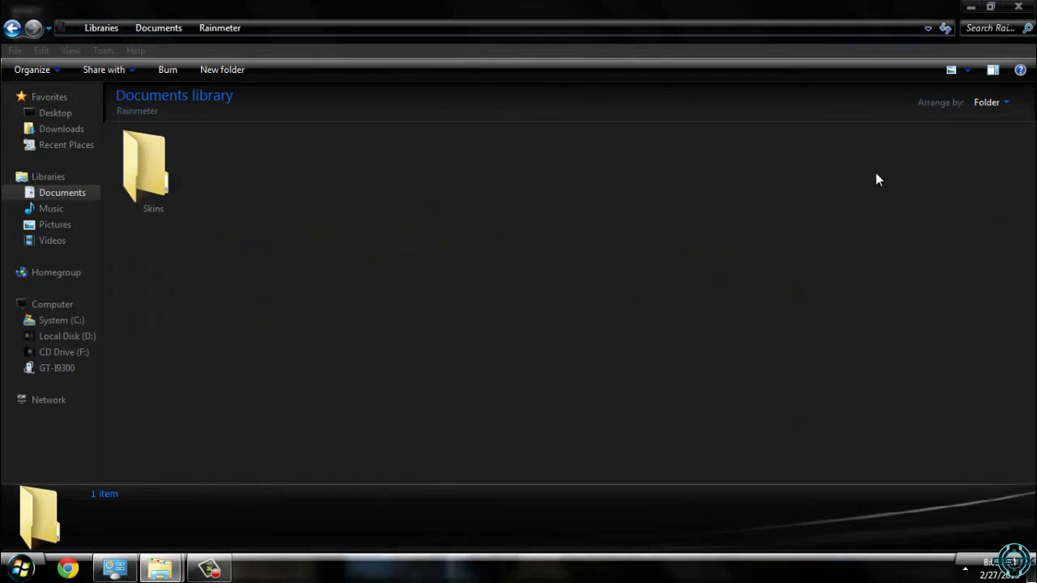
double_click(136, 180)
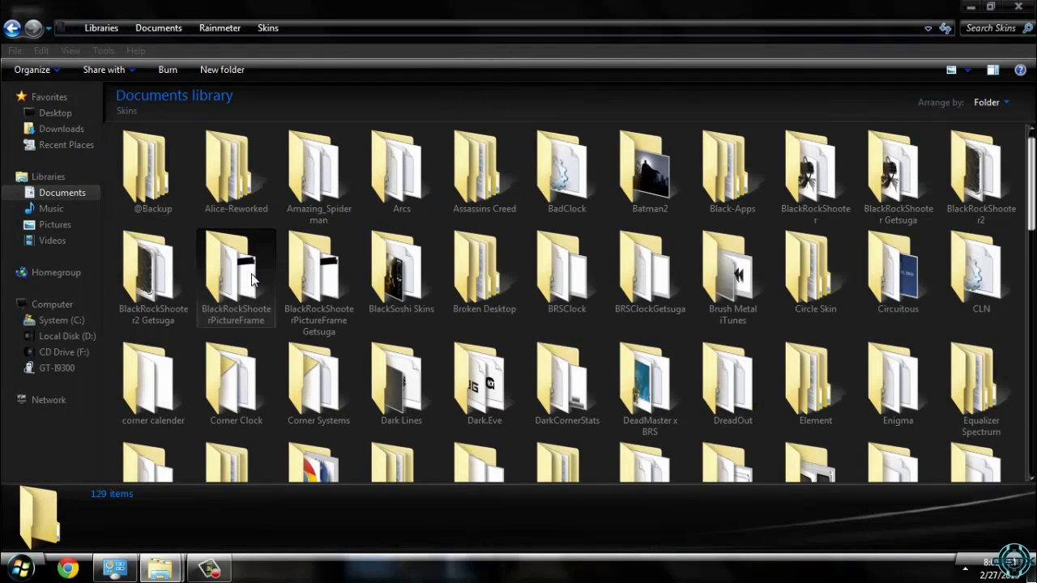
left_click(401, 379)
key("Right")
key("Right")
key("Right")
double_click(698, 398)
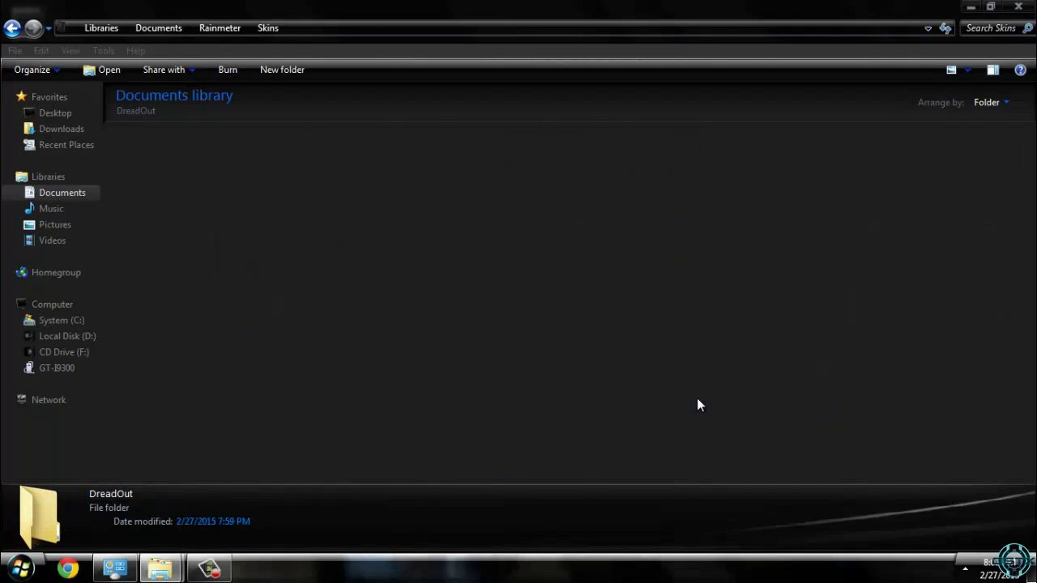
double_click(143, 156)
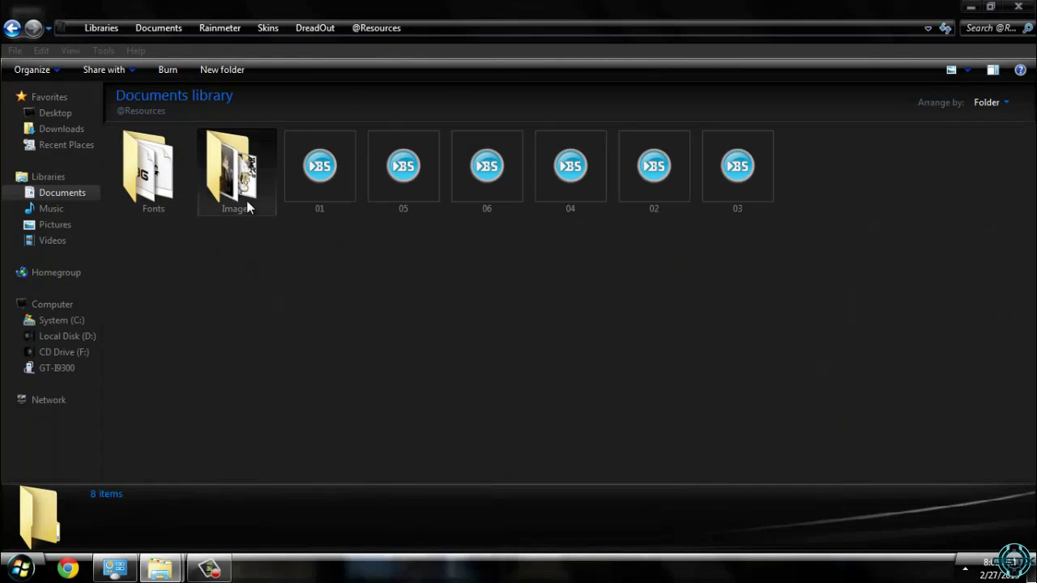
double_click(235, 174)
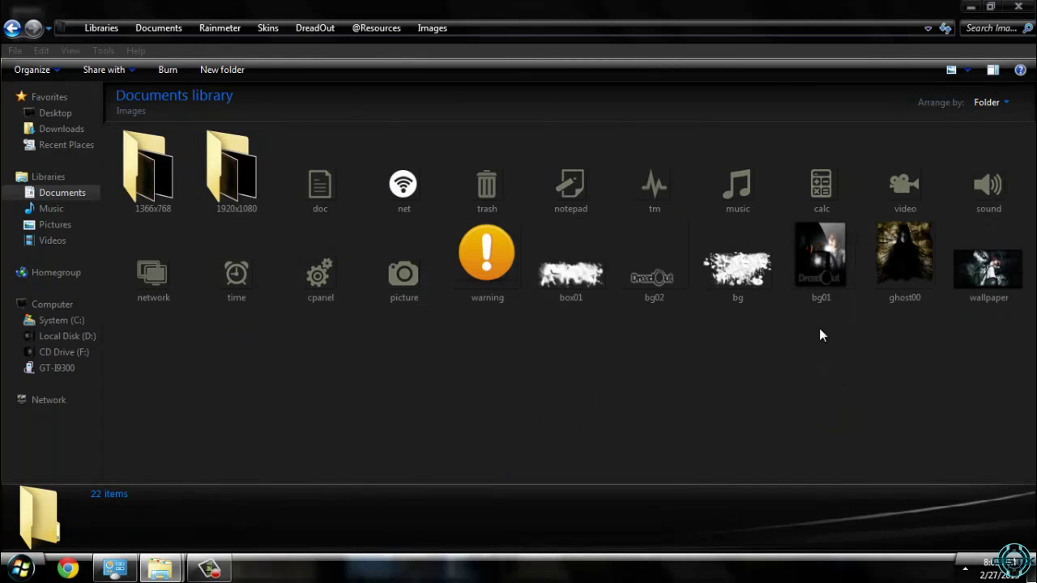
Set the wallpaper image from the Images folder as the desktop background, and close the photo viewer and folder window
double_click(989, 272)
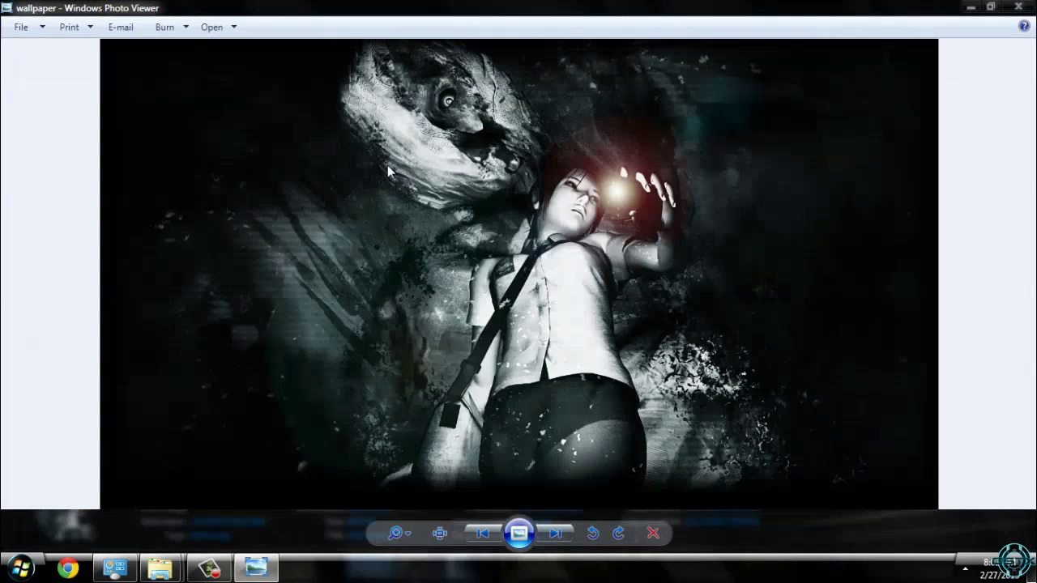
right_click(417, 184)
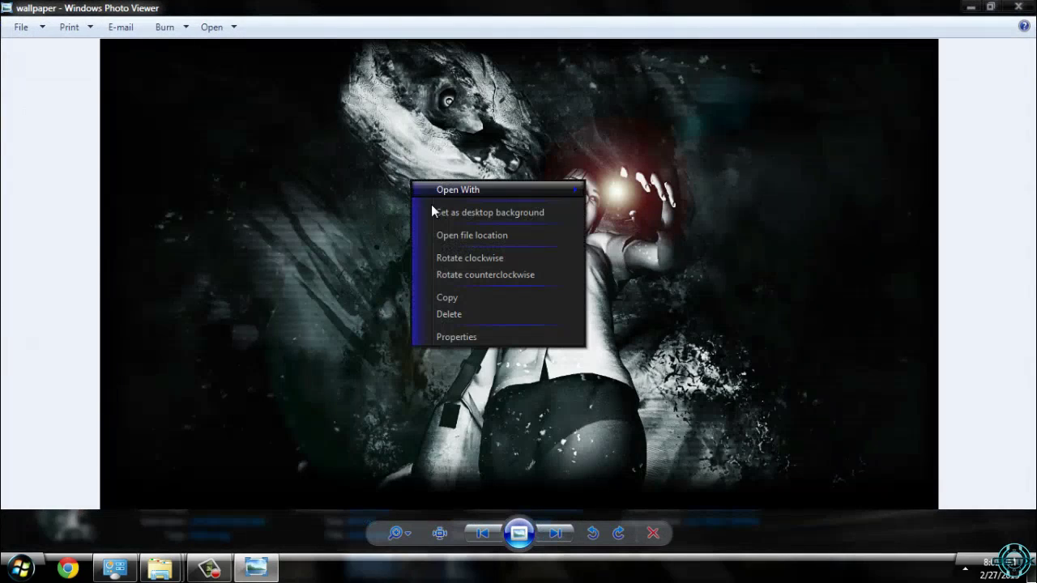
left_click(441, 213)
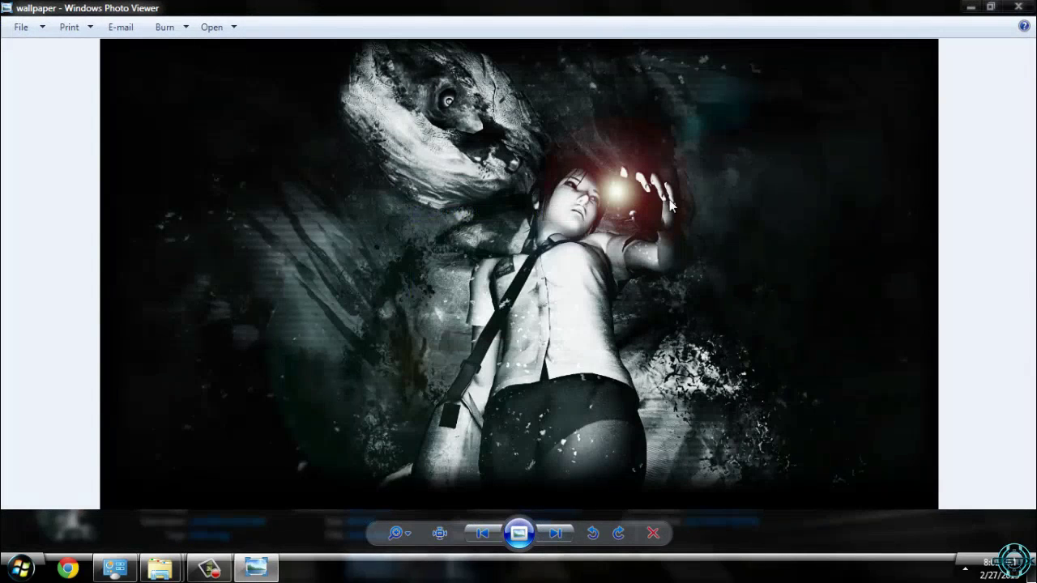
left_click(1029, 8)
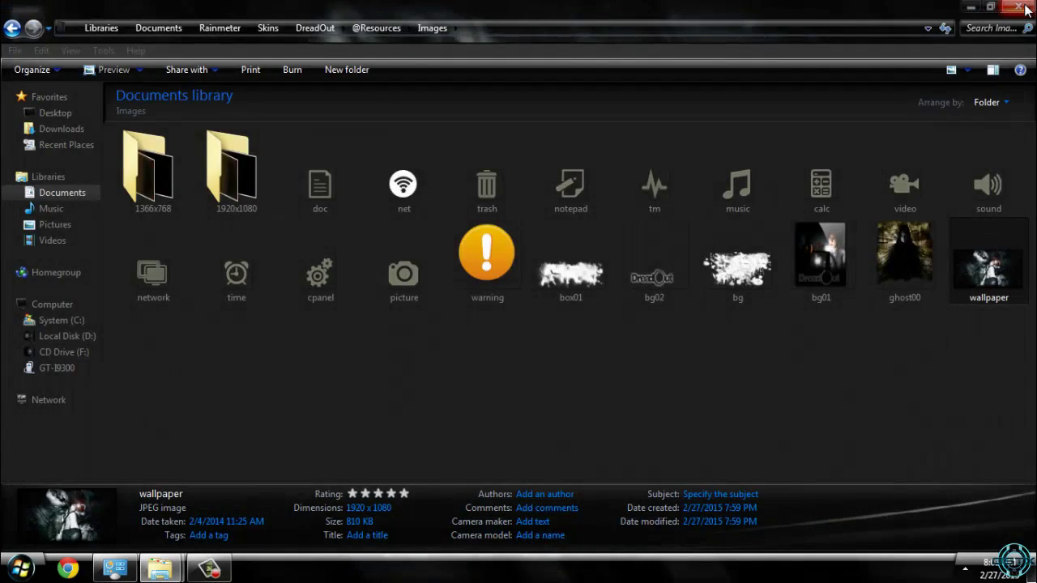
left_click(1028, 10)
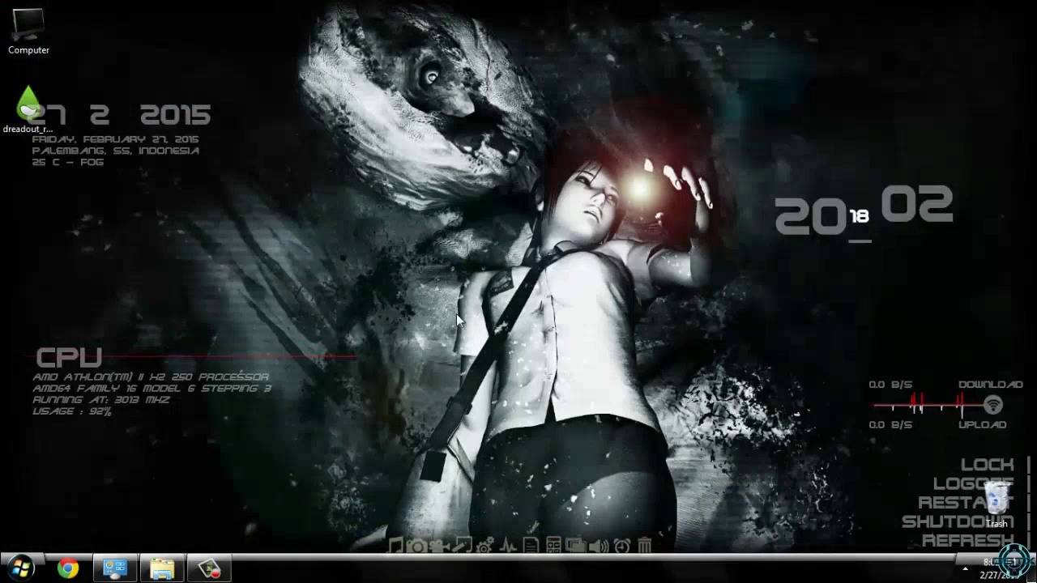
Inspect the dark theme on a restored Computer window and the Start menu, closing both to return to the desktop
key("super")
key("Escape")
key("super+e")
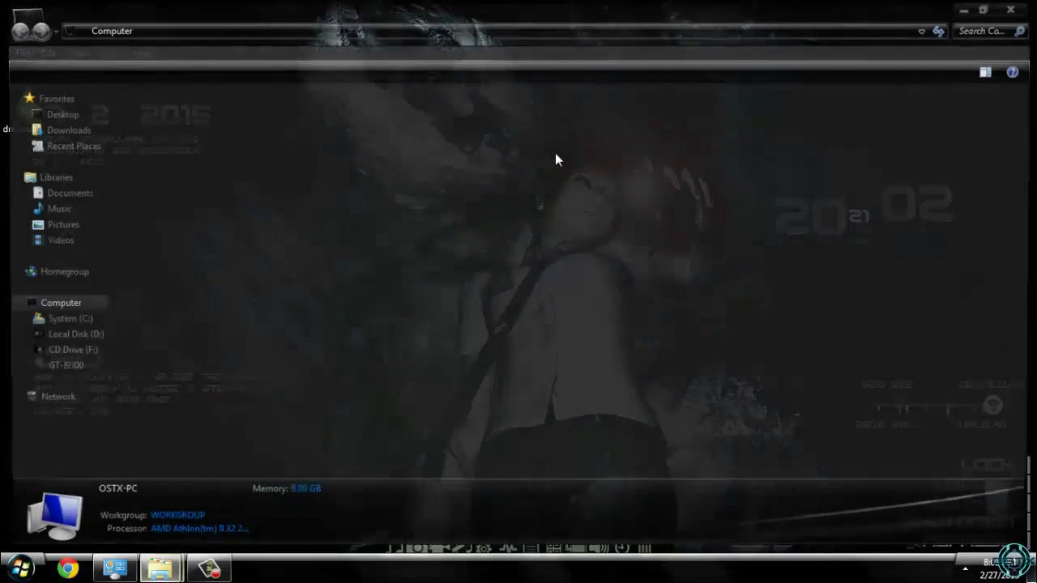
left_click_drag(584, 5, 302, 70)
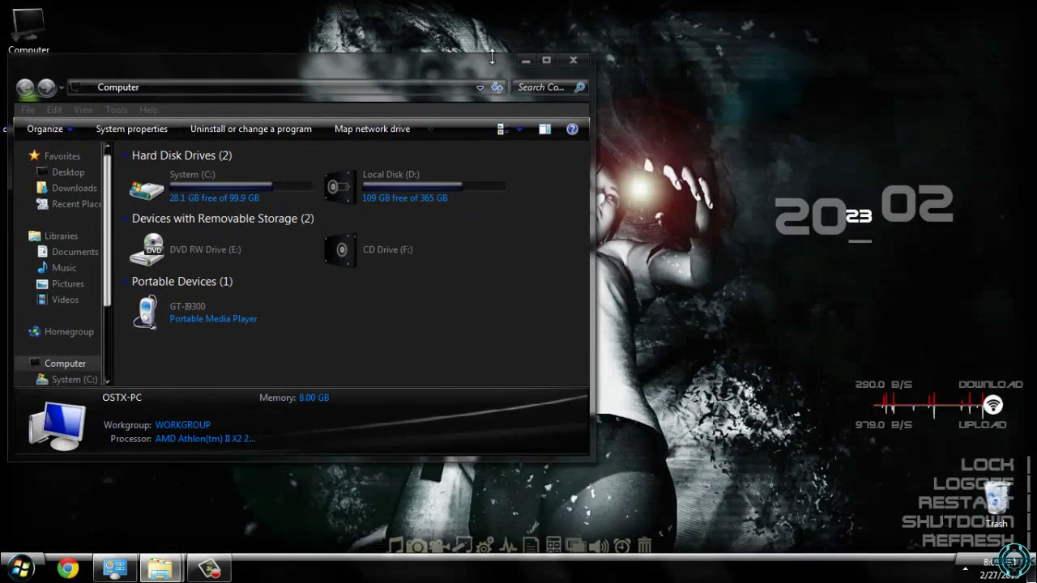
left_click_drag(576, 88, 794, 92)
left_click(781, 88)
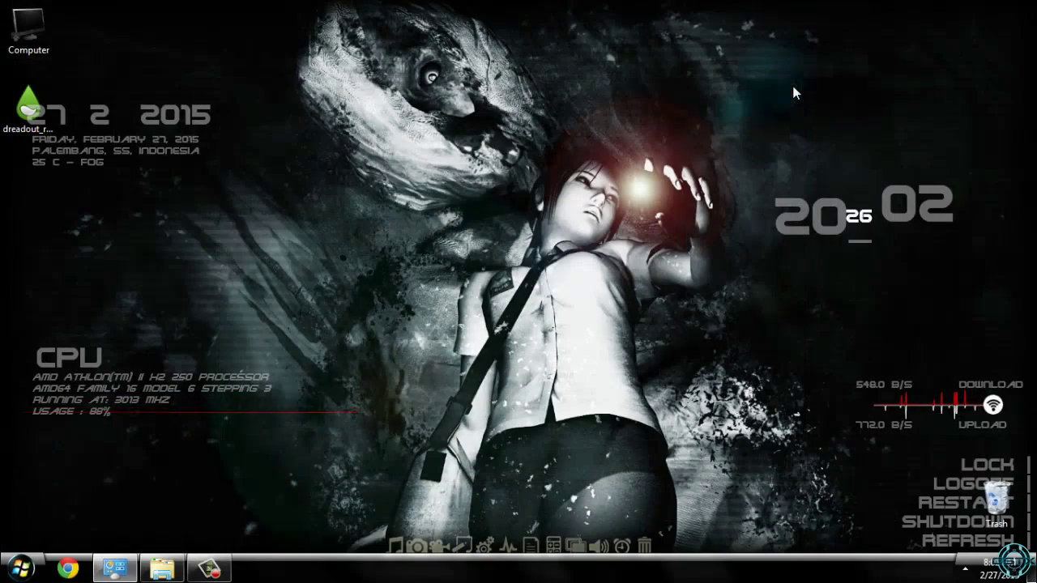
key("super")
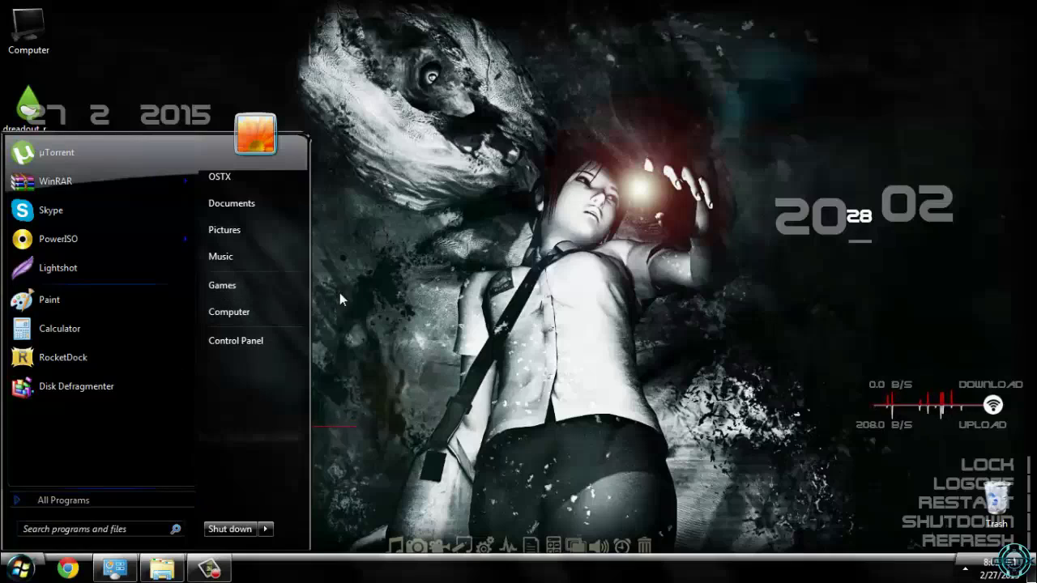
left_click(649, 124)
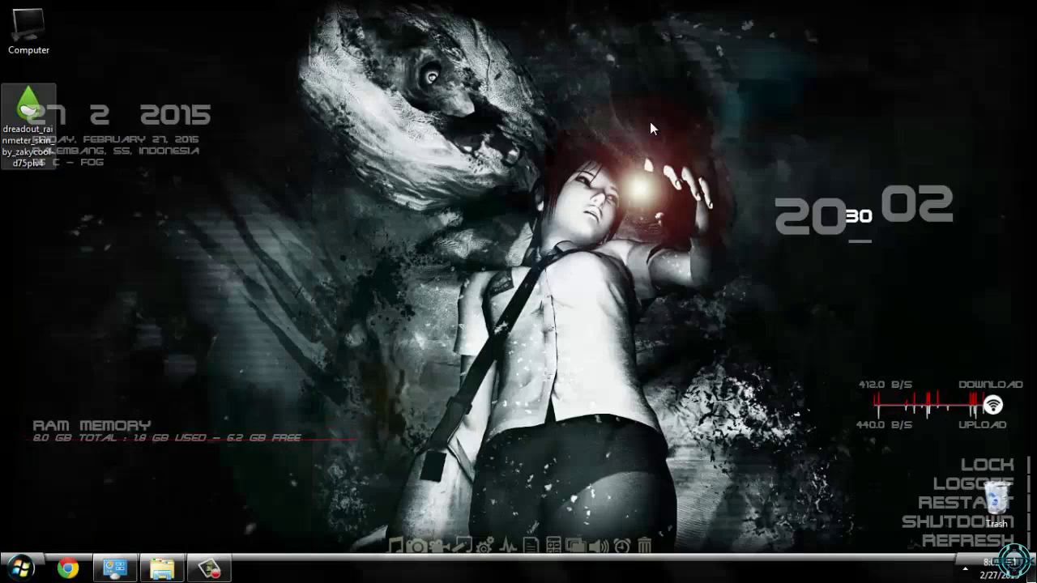